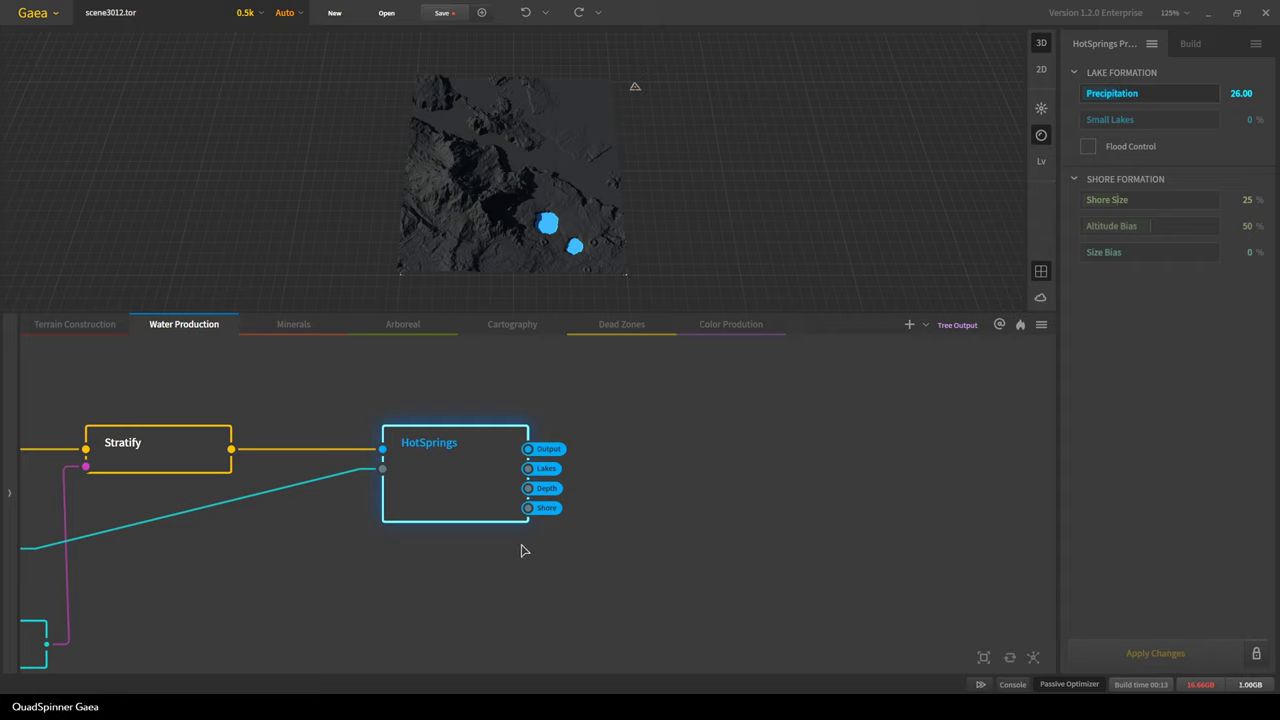
# Connect the HotSprings node's Input to the Mineral Map 1 portal and review the node's portal connection options
pyautogui.moveTo(462, 585); pyautogui.dragTo(571, 577, button='middle')
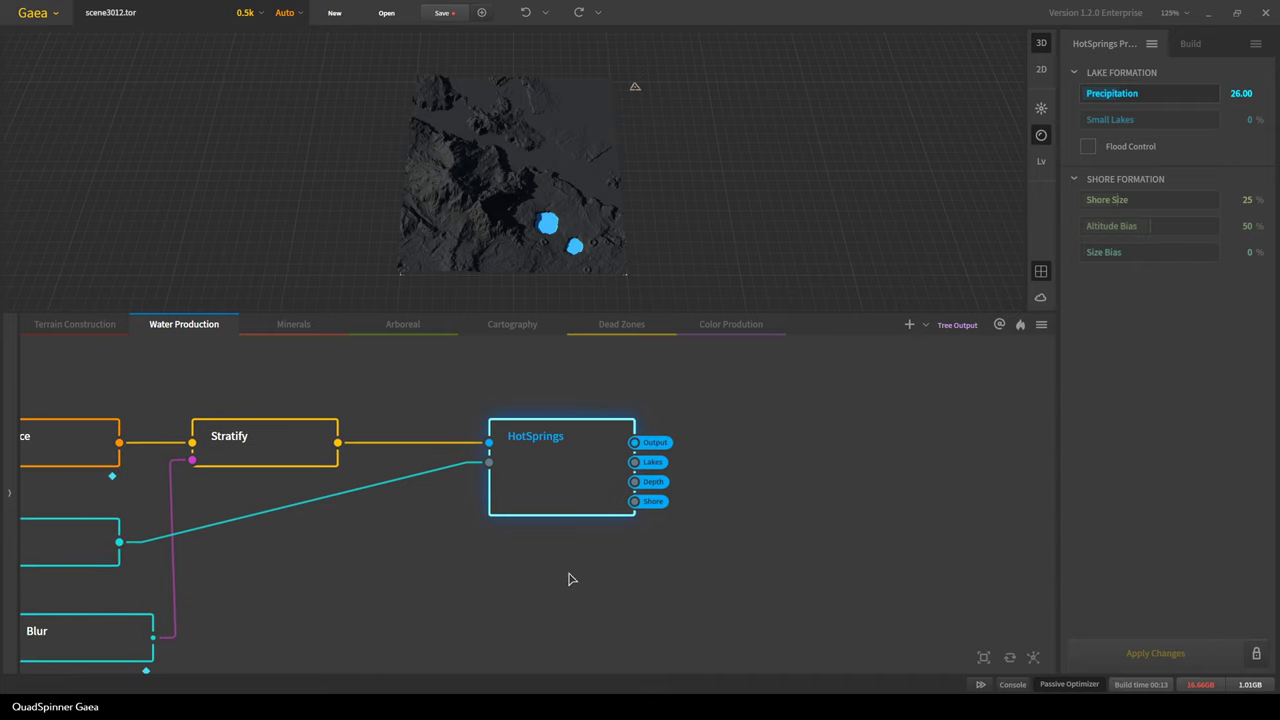
pyautogui.rightClick(575, 455)
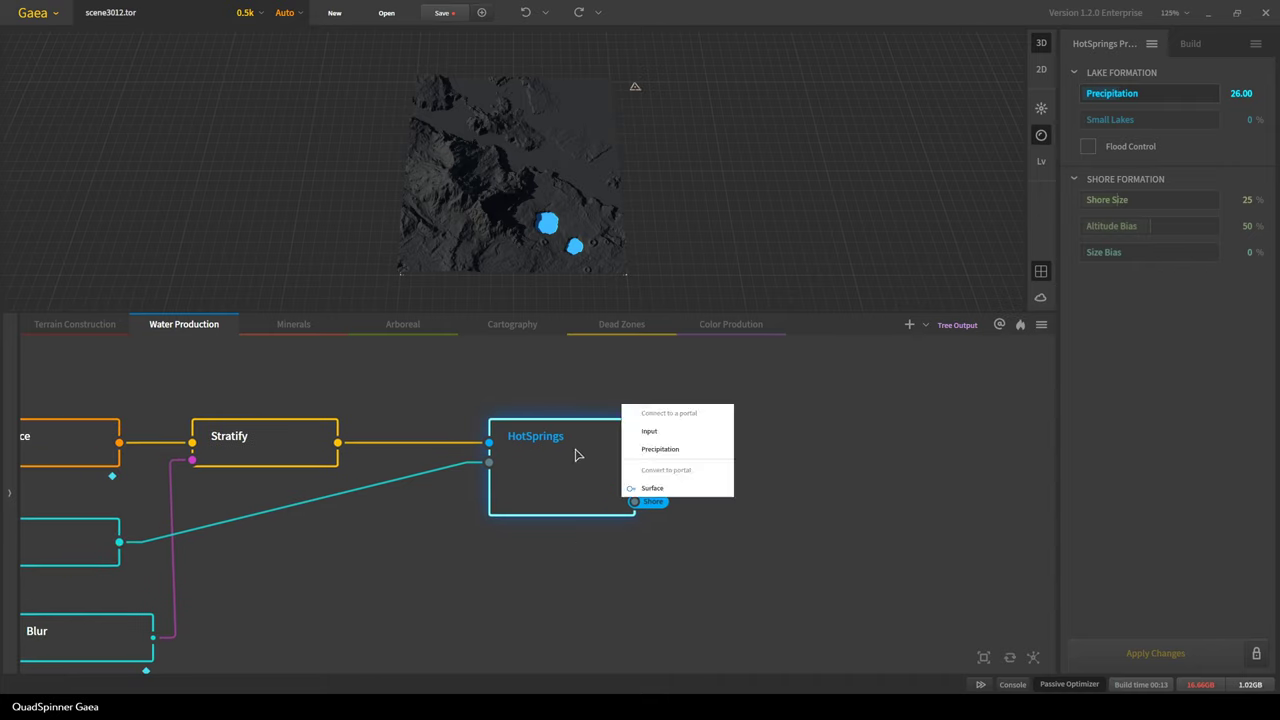
pyautogui.click(675, 436)
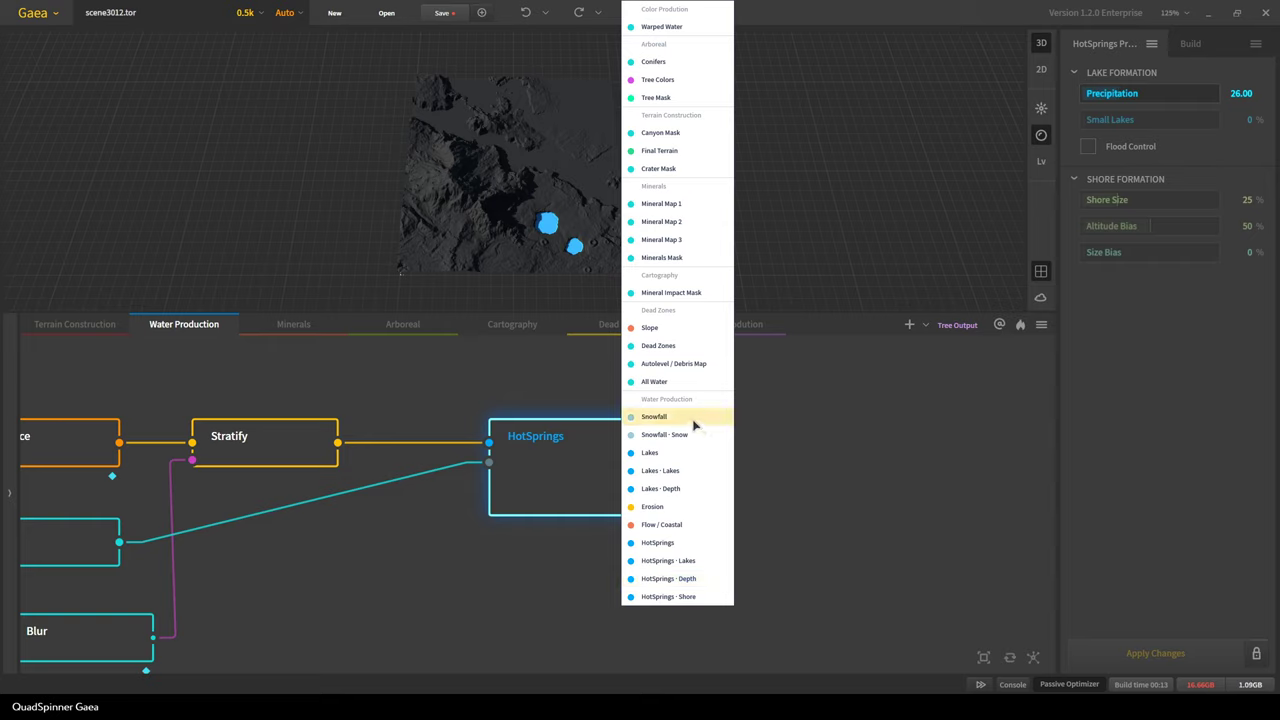
pyautogui.click(700, 204)
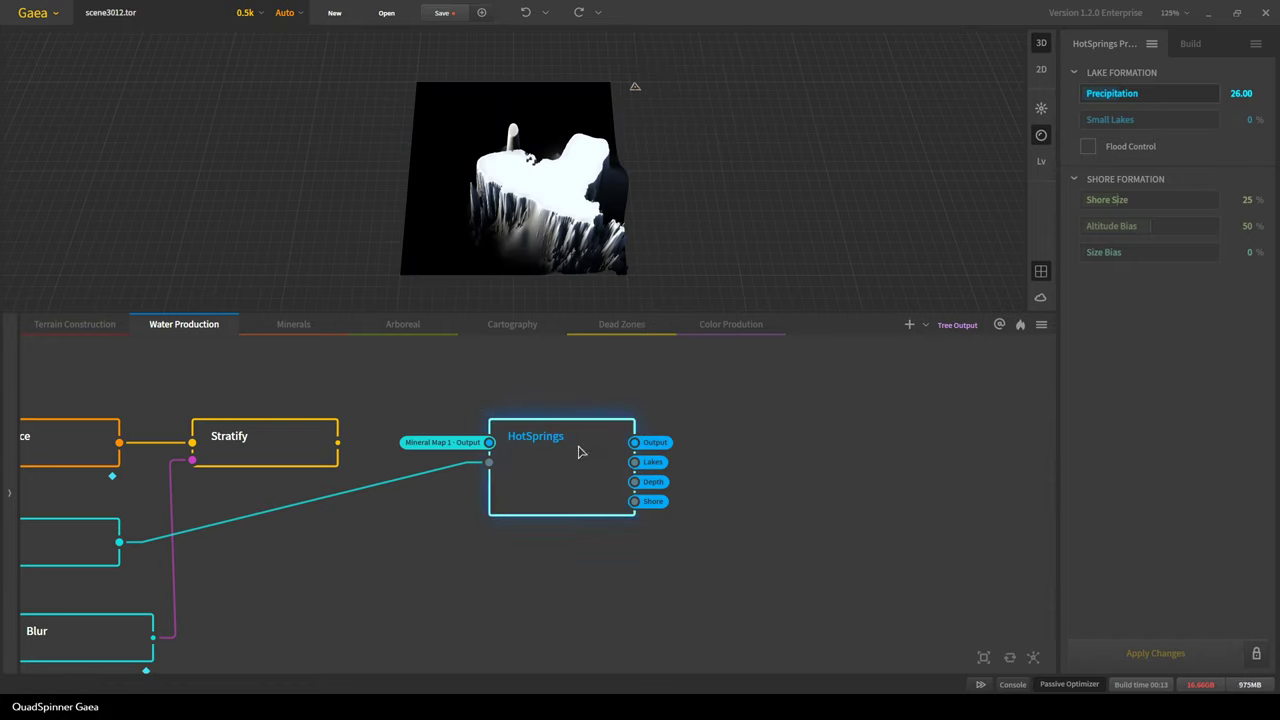
pyautogui.rightClick(578, 452)
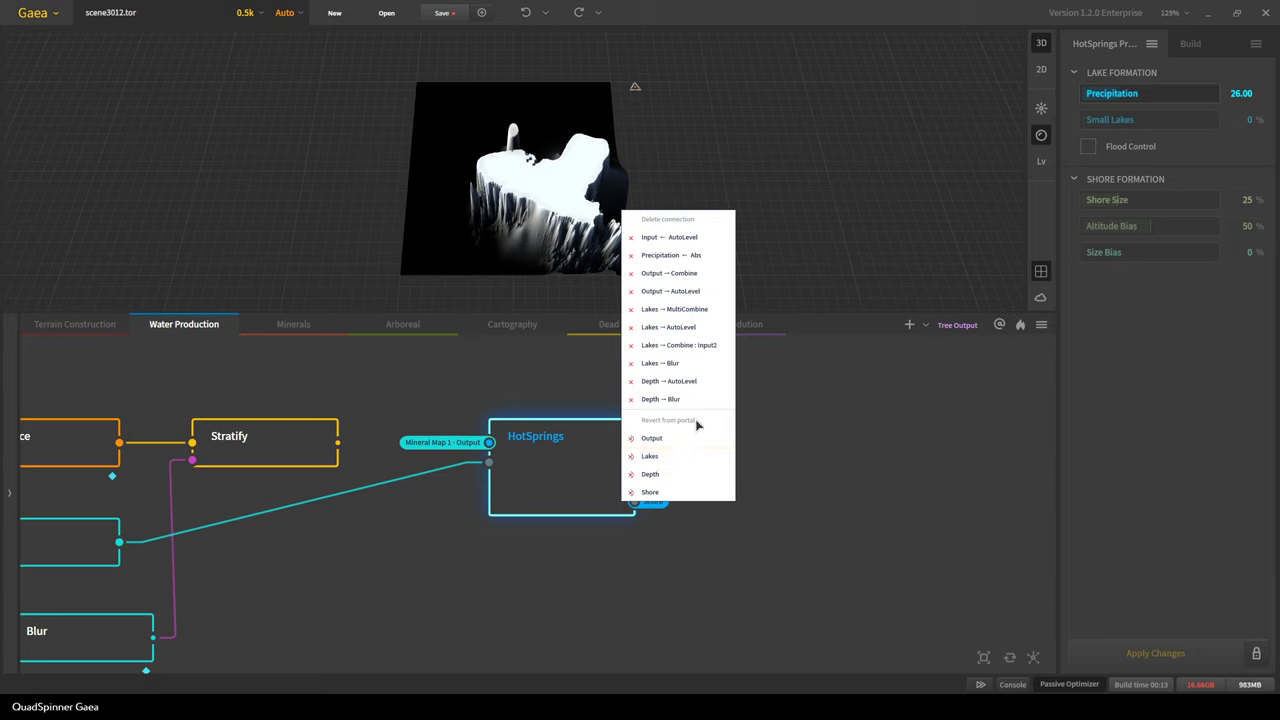
pyautogui.click(586, 487)
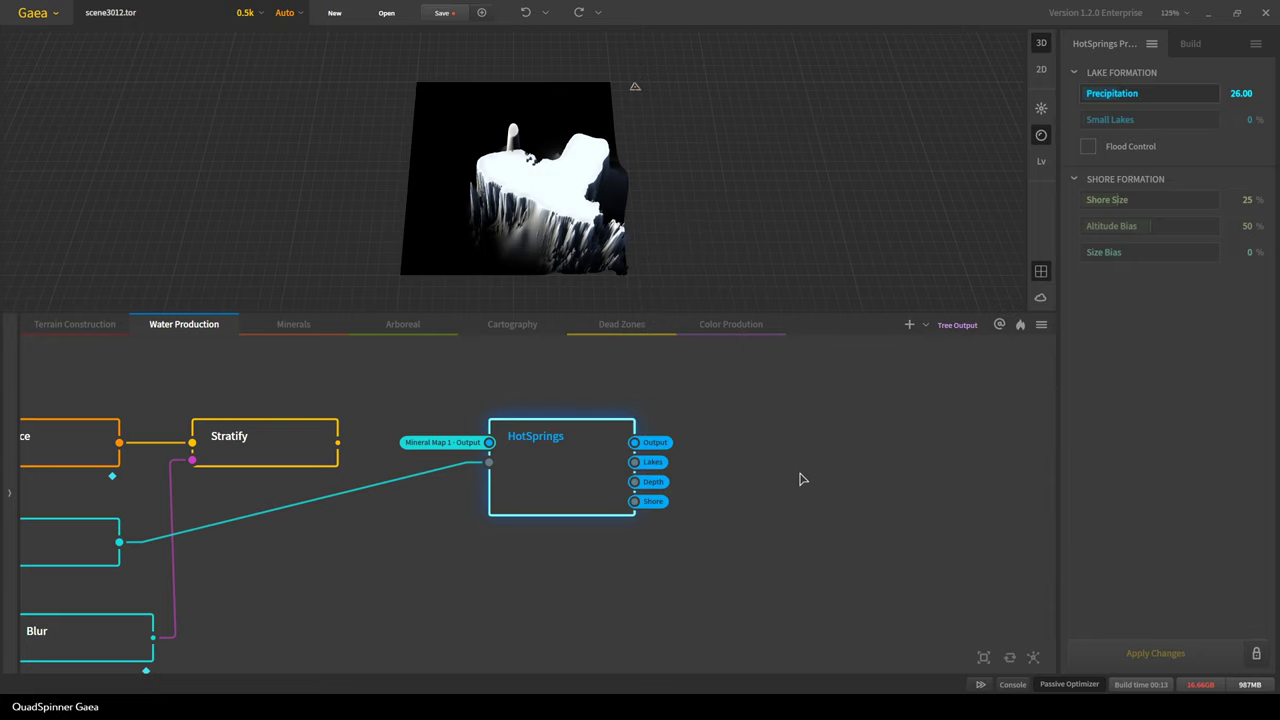
# Add a Lakes node beside the HotSprings node in the Water Production graph
pyautogui.rightClick(798, 430)
pyautogui.rightClick(670, 427)
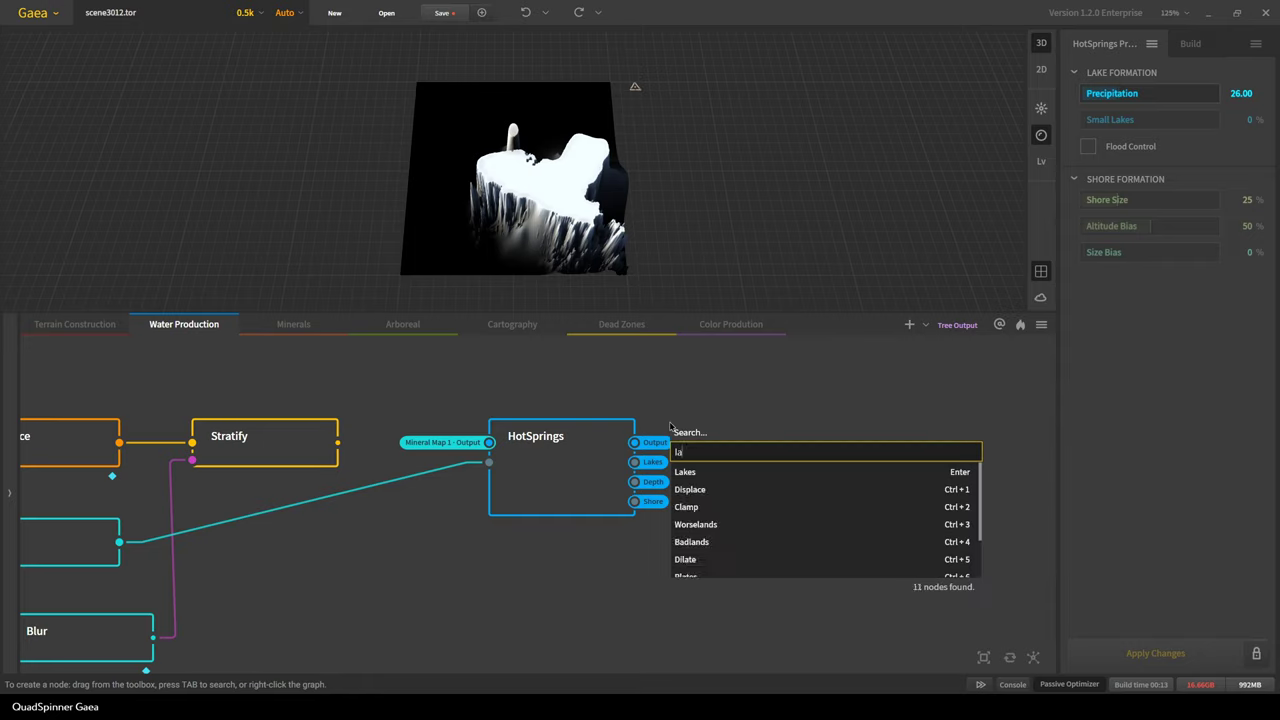
pyautogui.press('Escape')
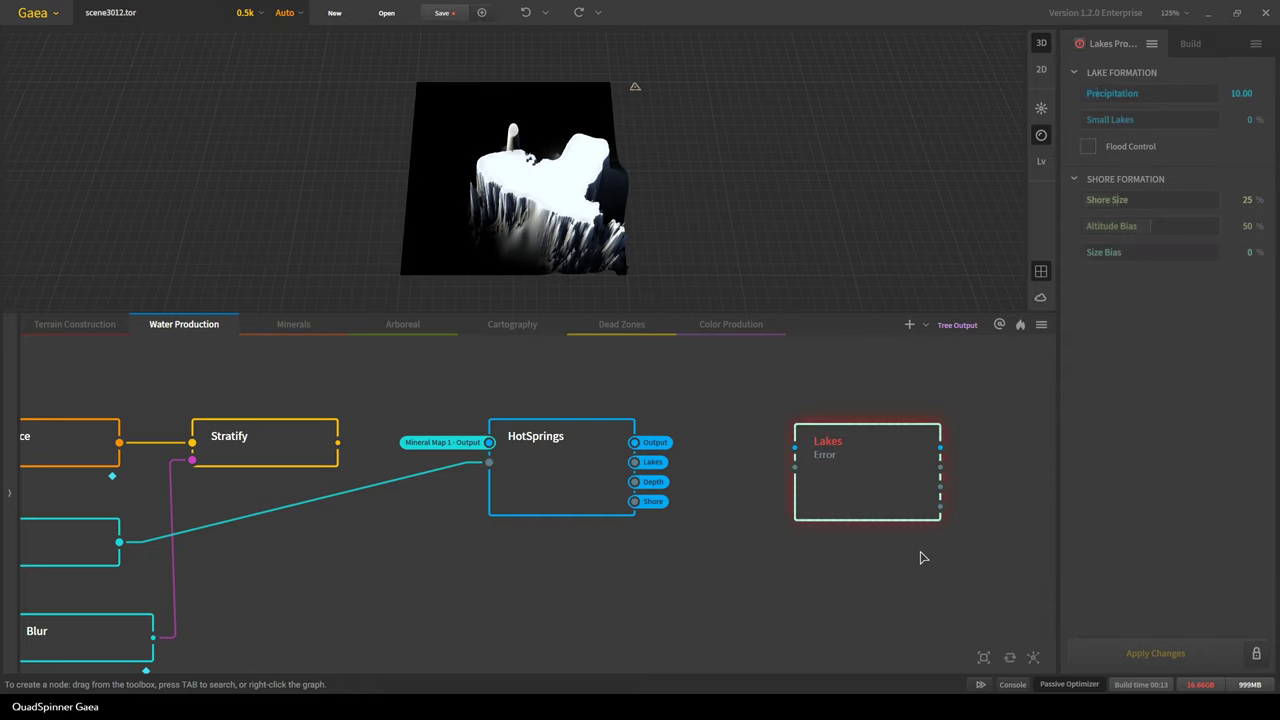
pyautogui.moveTo(923, 557); pyautogui.dragTo(757, 547, button='middle')
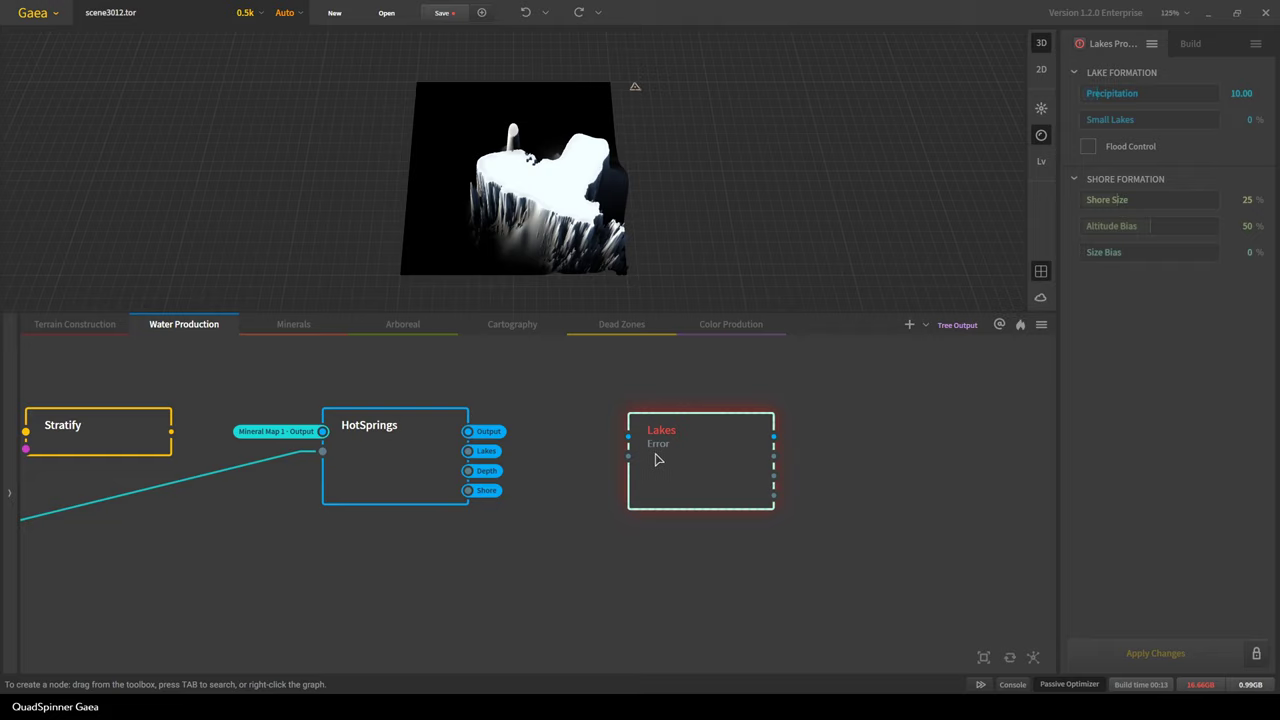
pyautogui.moveTo(628, 447); pyautogui.dragTo(548, 459)
pyautogui.click(712, 551)
pyautogui.click(713, 483)
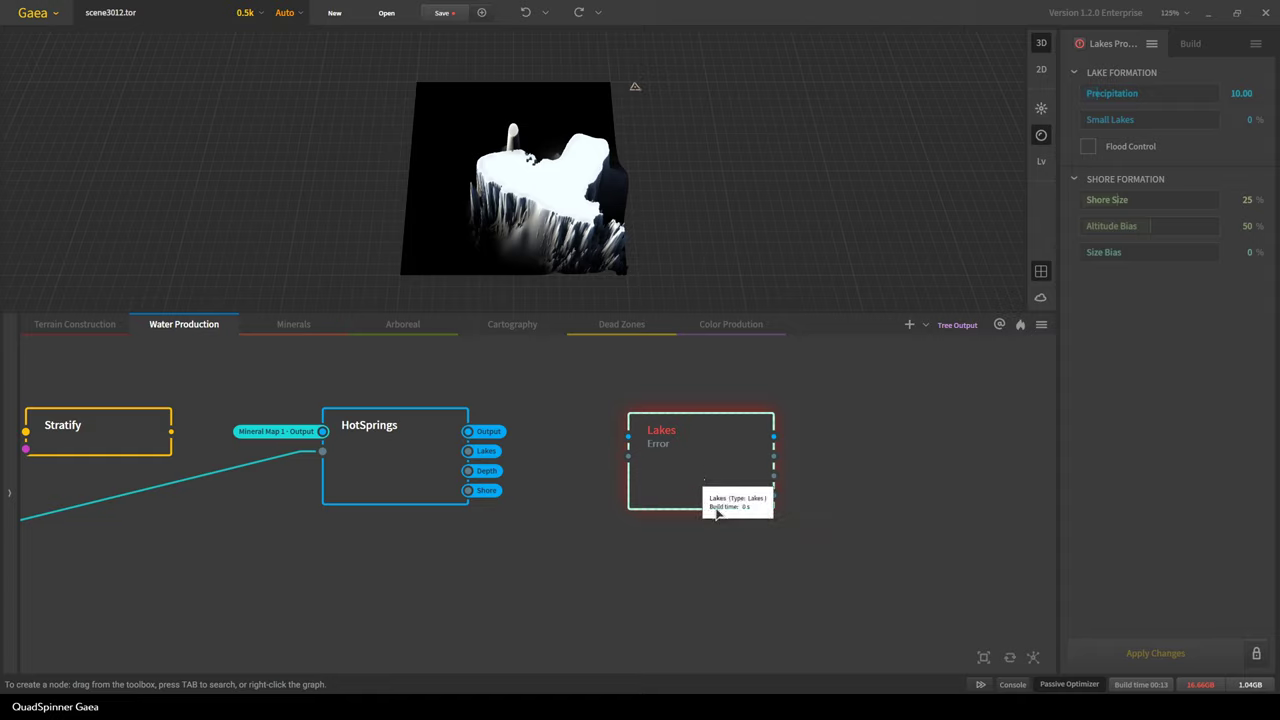
# Convert the new Lakes node's Lakes output to a portal and connect its Input to the Snowfall portal
pyautogui.rightClick(737, 474)
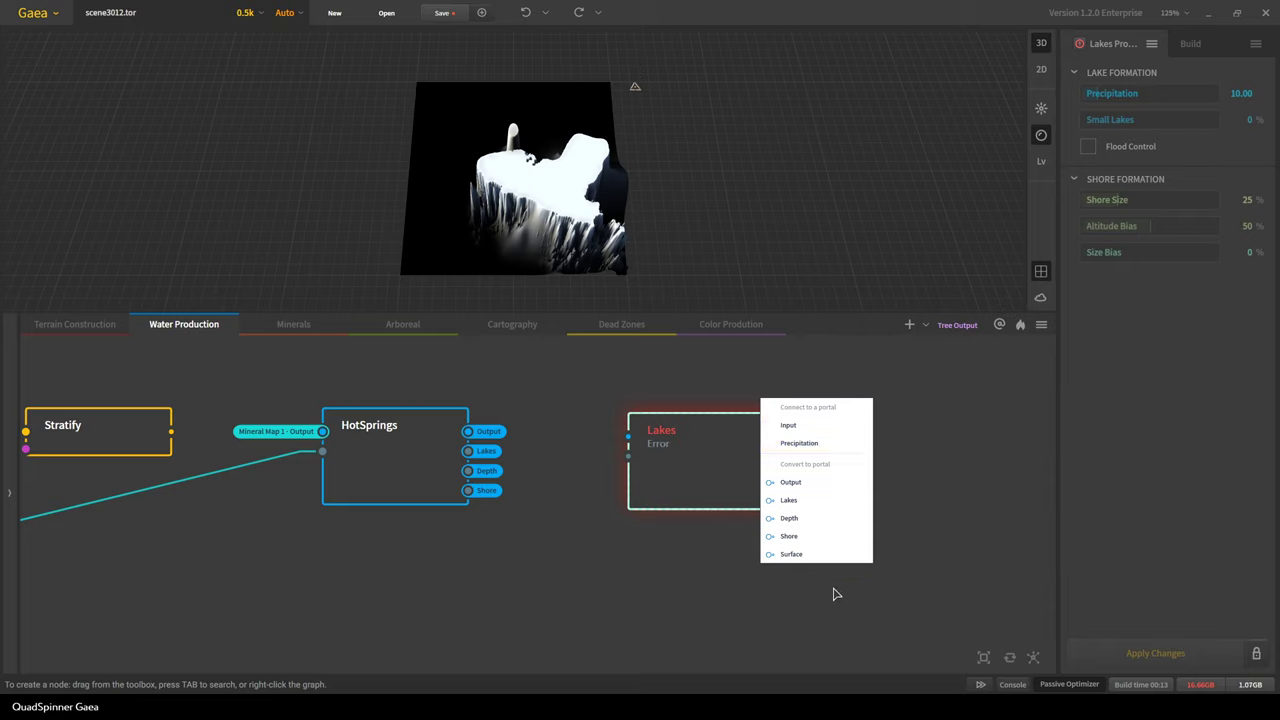
pyautogui.click(810, 502)
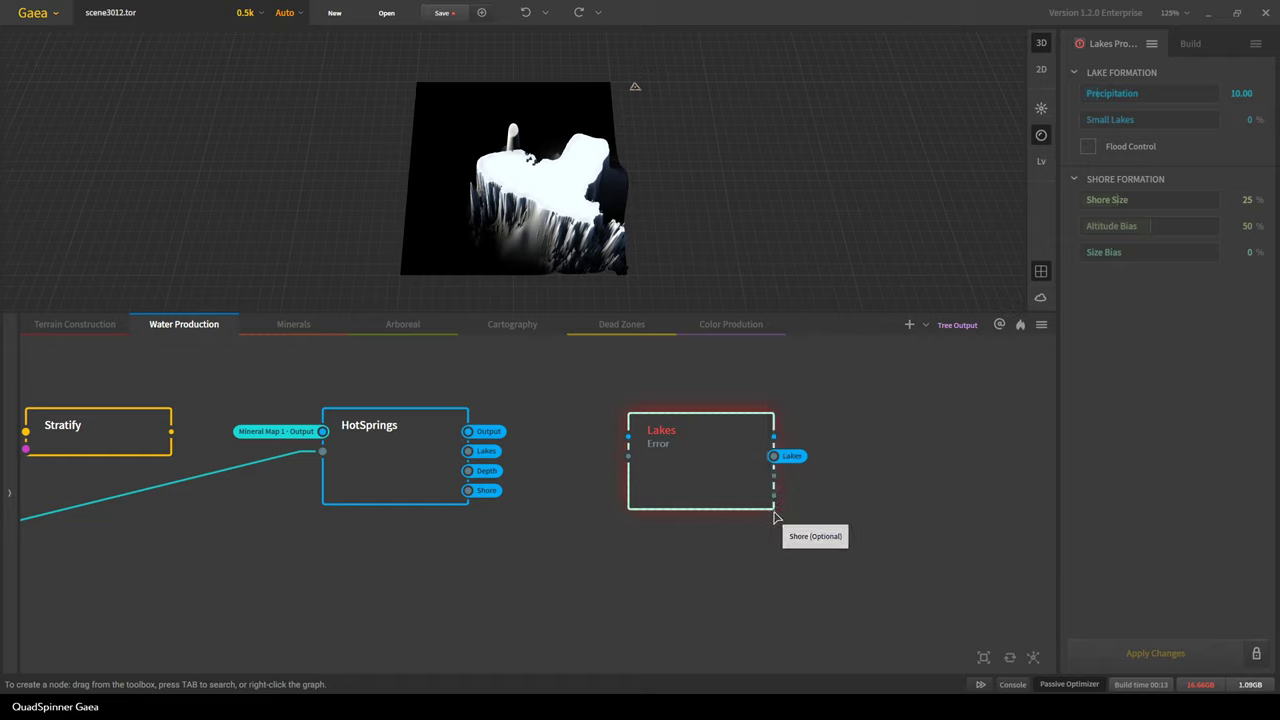
pyautogui.rightClick(719, 444)
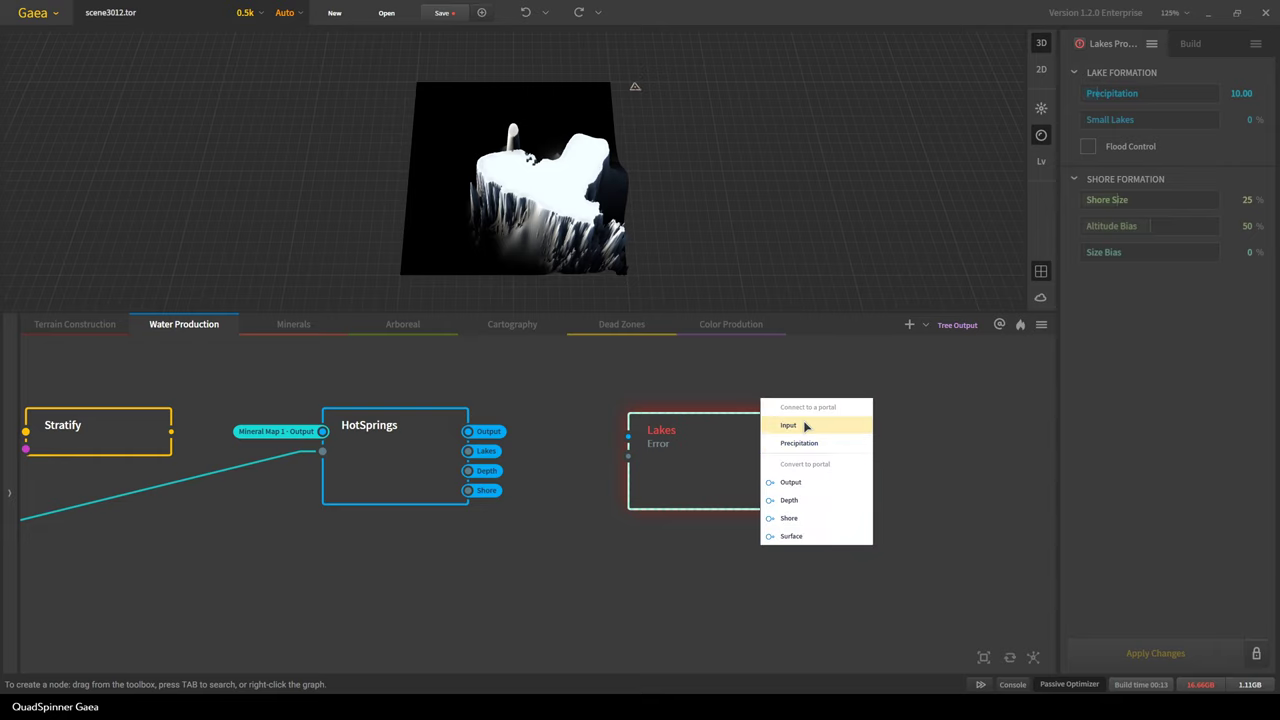
pyautogui.click(810, 427)
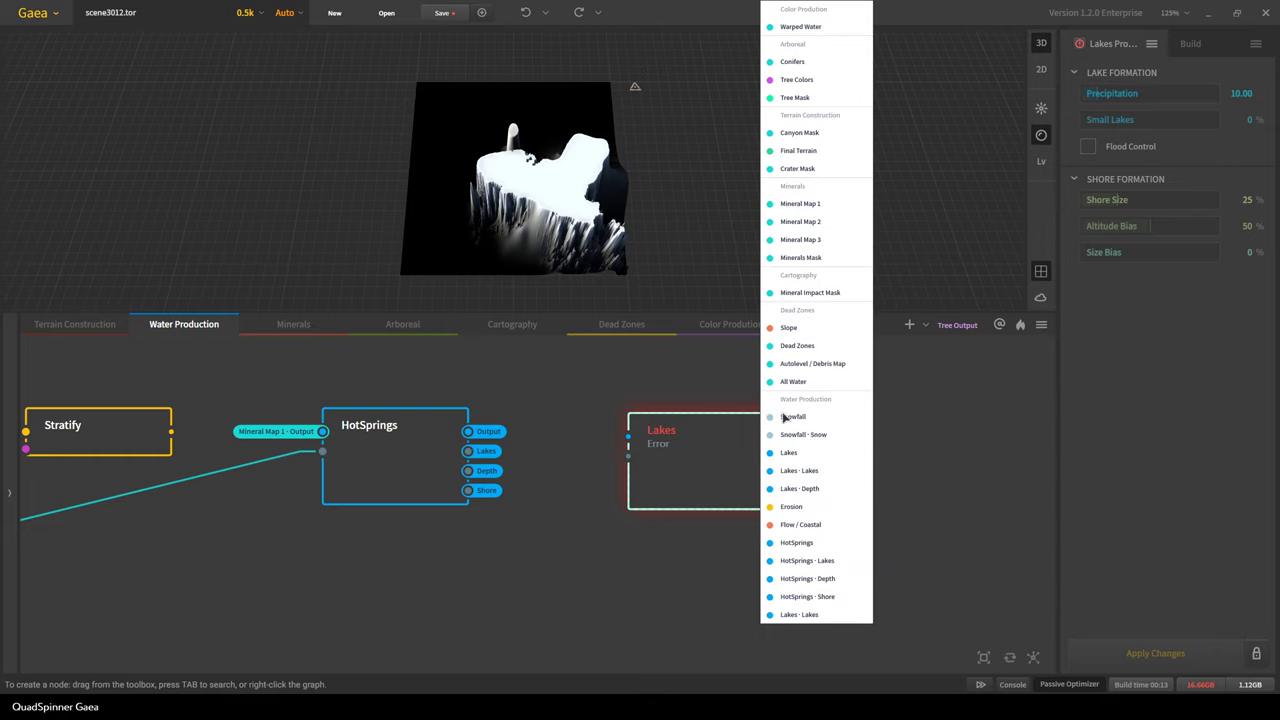
pyautogui.click(806, 417)
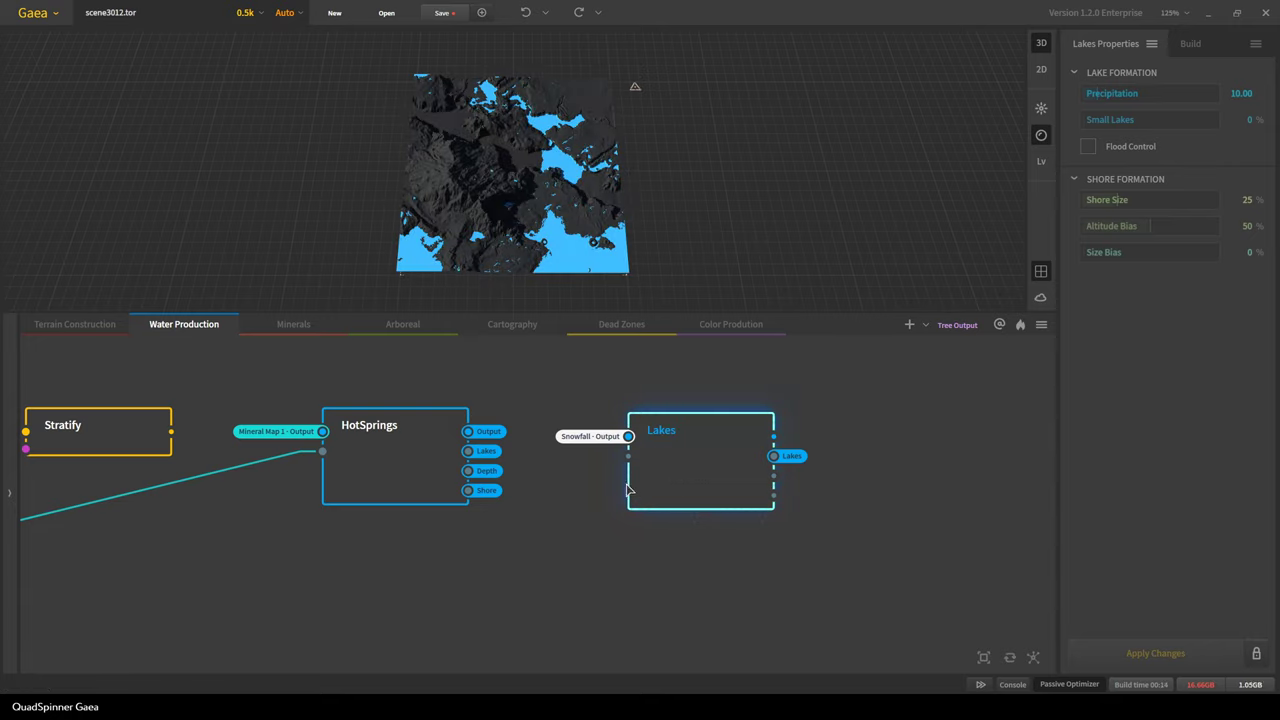
# Delete the new Lakes node's Snowfall input connection and reconnect its Input to the Snowfall portal
pyautogui.rightClick(699, 470)
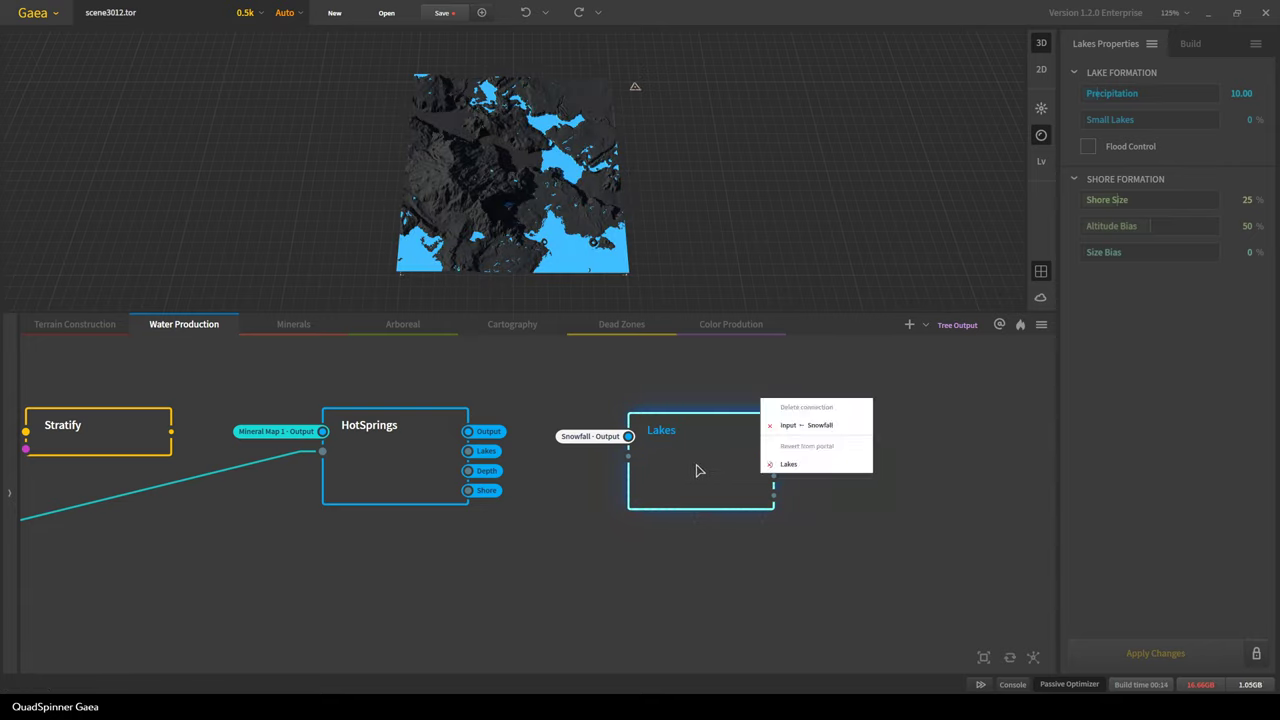
pyautogui.click(813, 426)
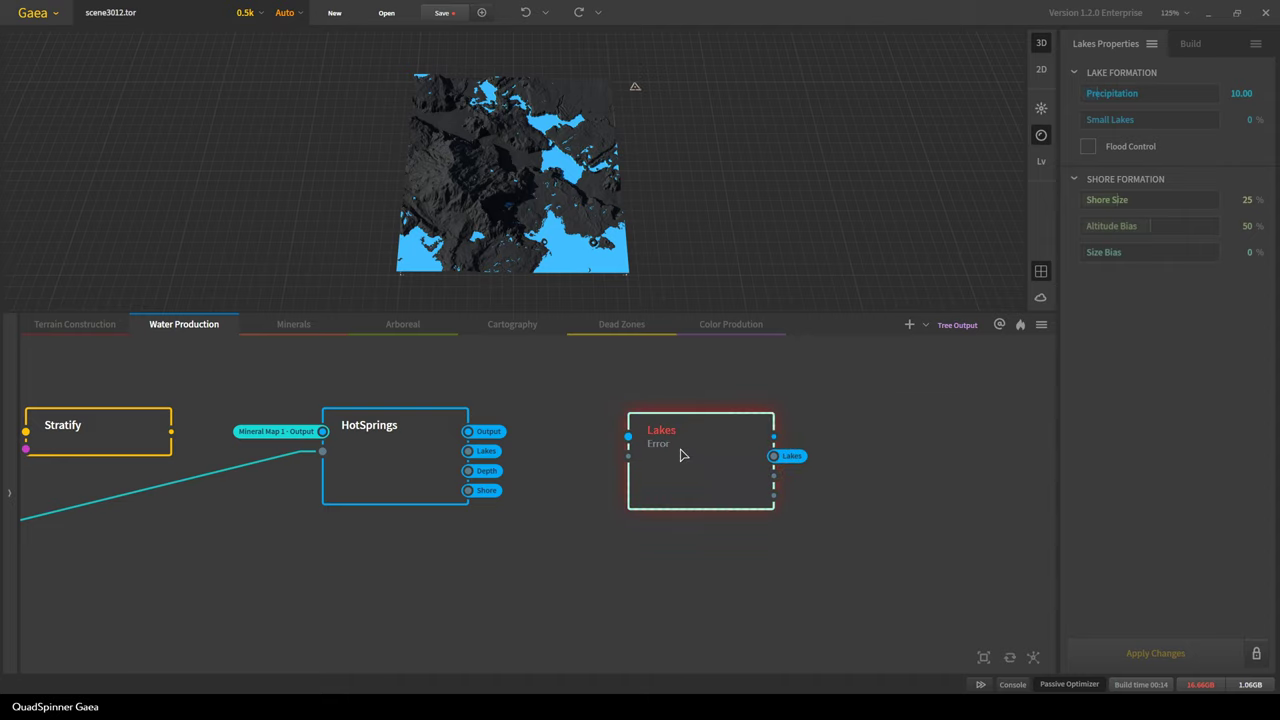
pyautogui.rightClick(681, 455)
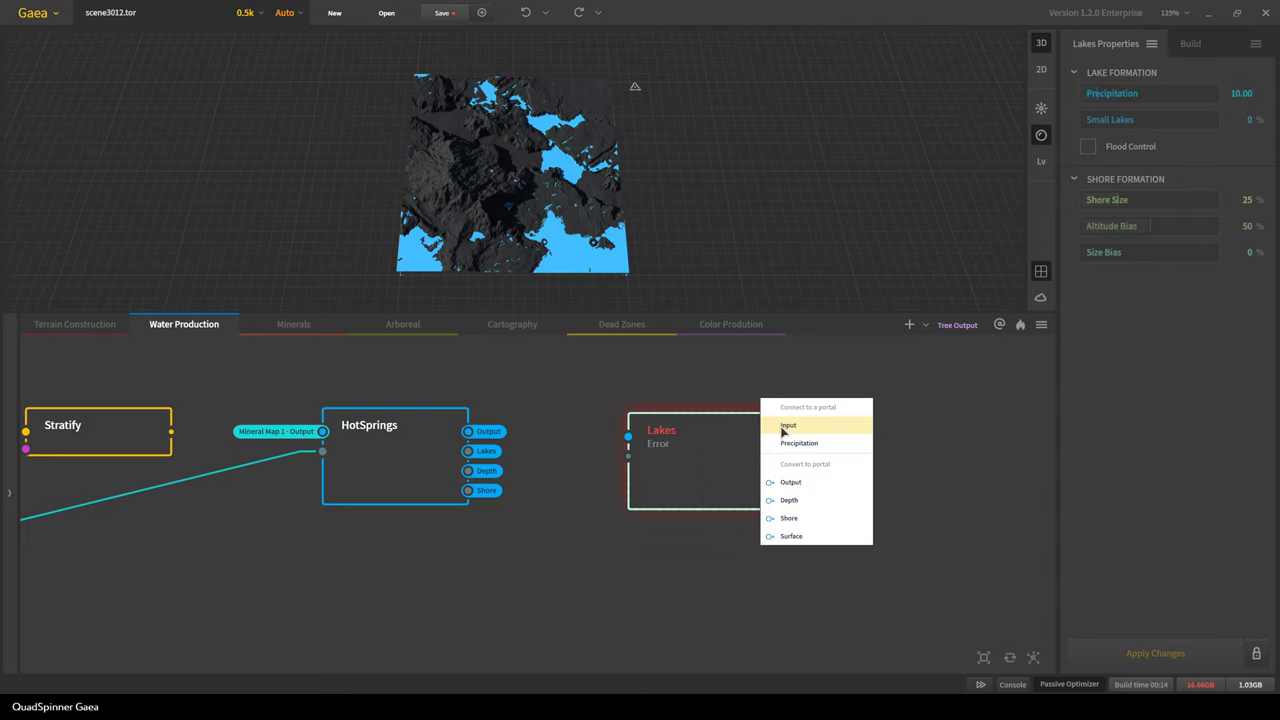
pyautogui.click(781, 432)
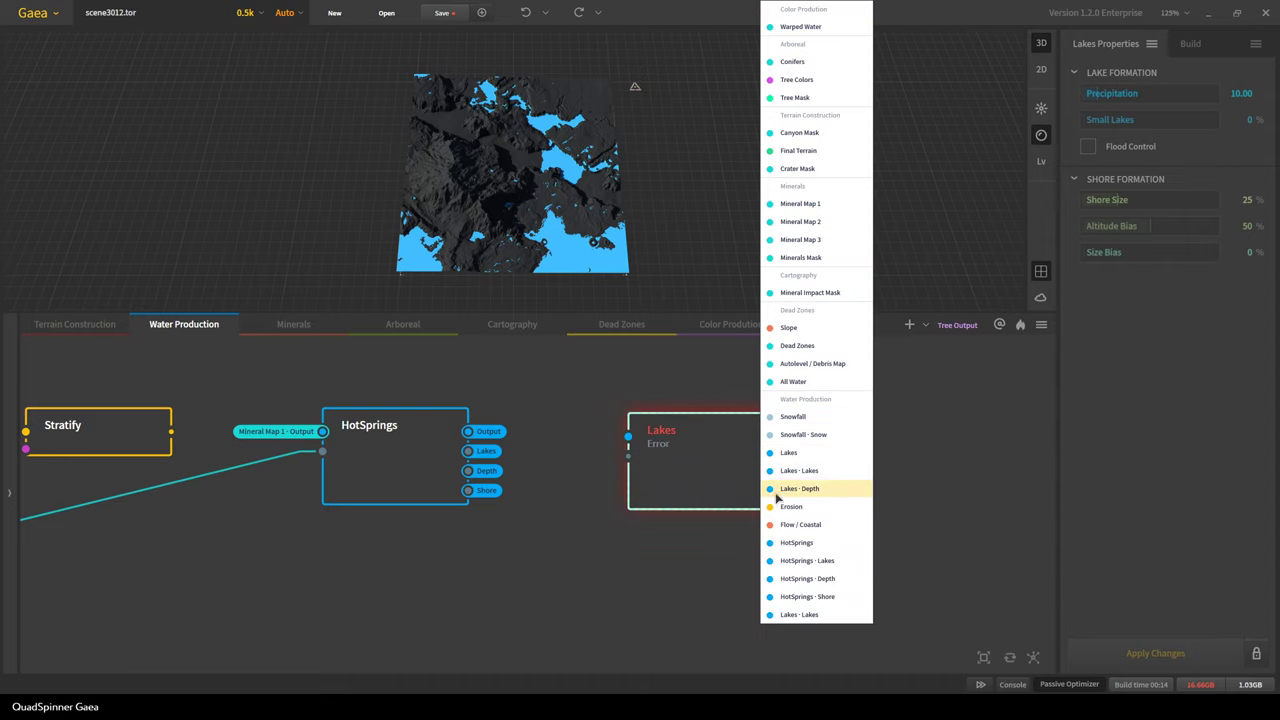
pyautogui.click(792, 418)
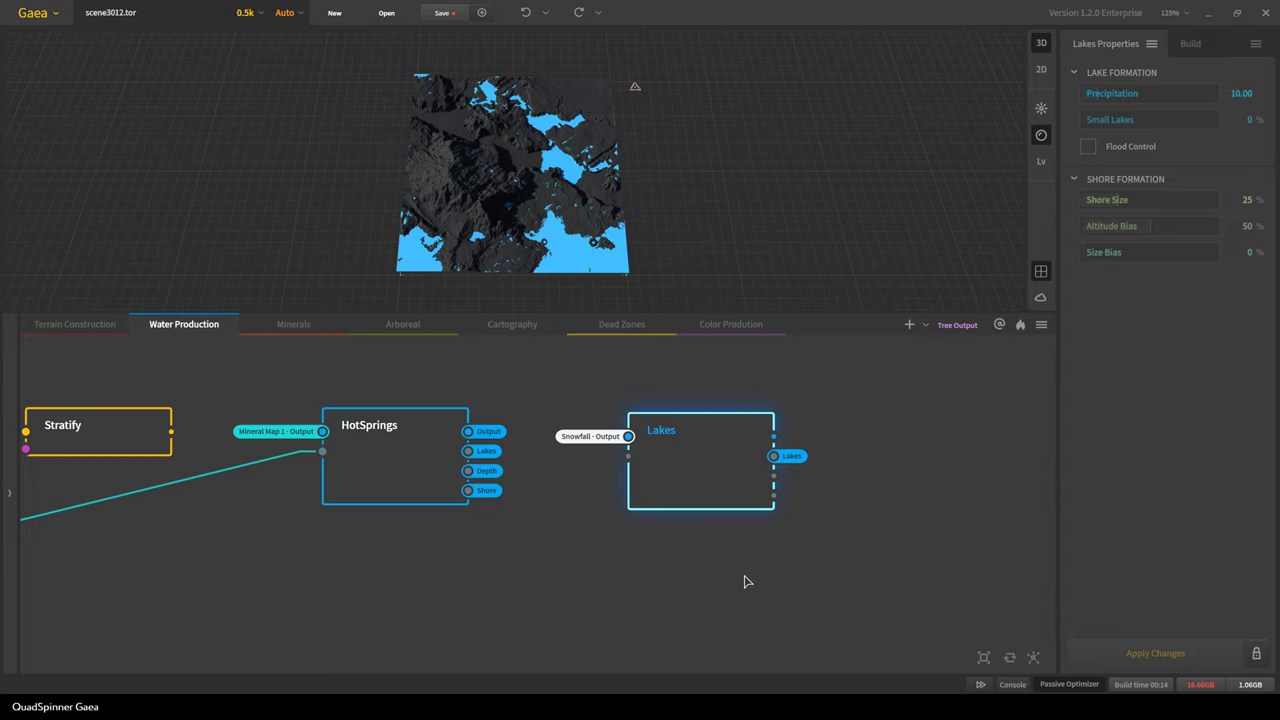
# Examine the full Water Production graph and the Terrain Construction graph around its Canyon Mask portal
pyautogui.scroll(-2, 512, 558)
pyautogui.scroll(-1, 512, 558)
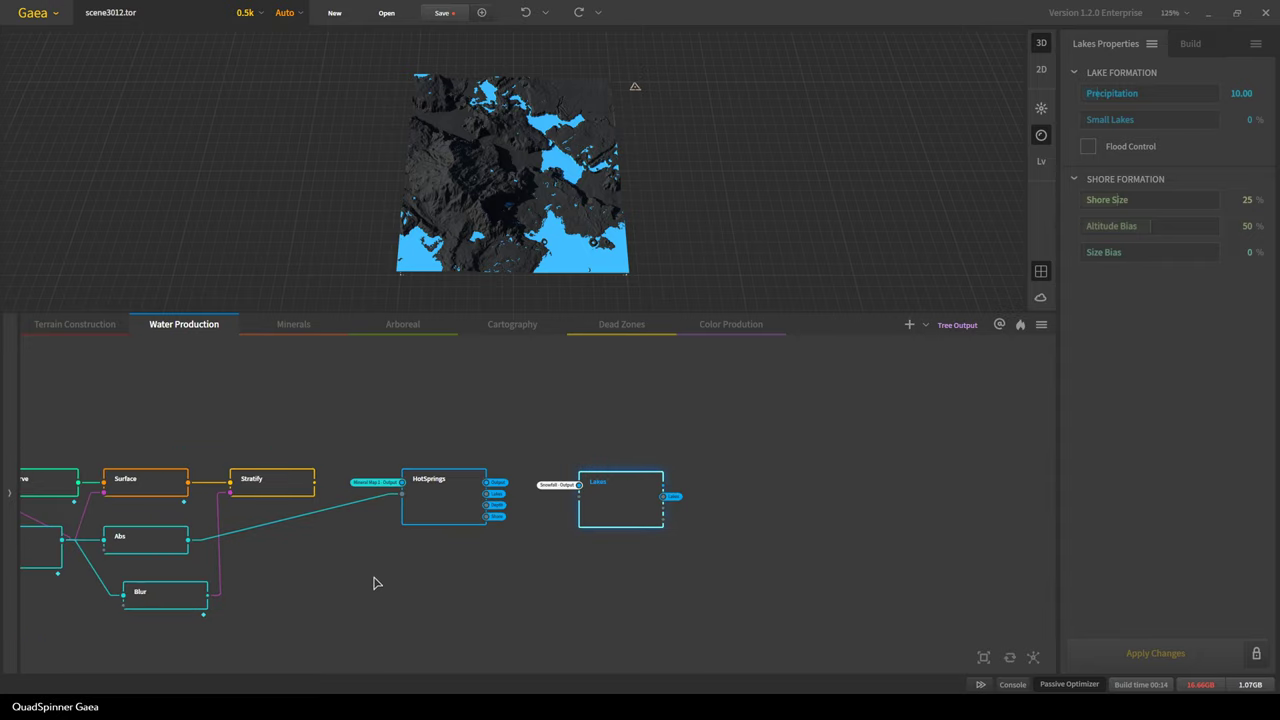
pyautogui.scroll(-1, 356, 585)
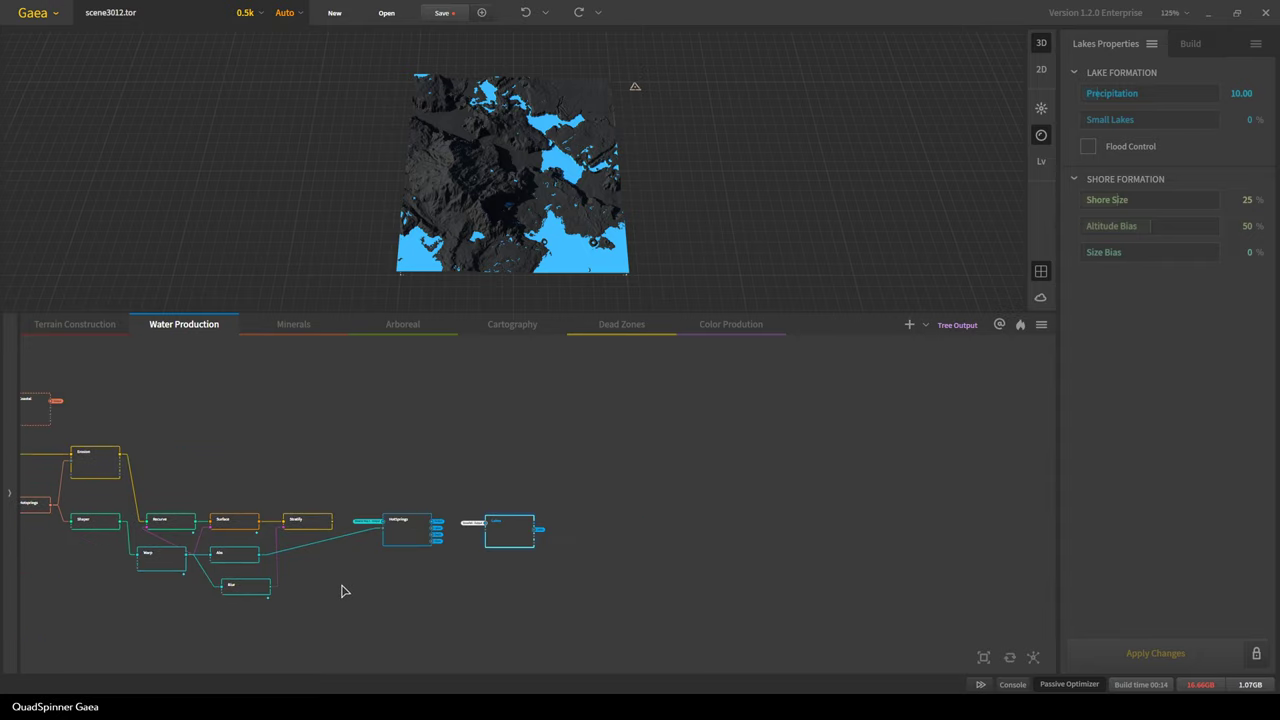
pyautogui.scroll(-2, 700, 591)
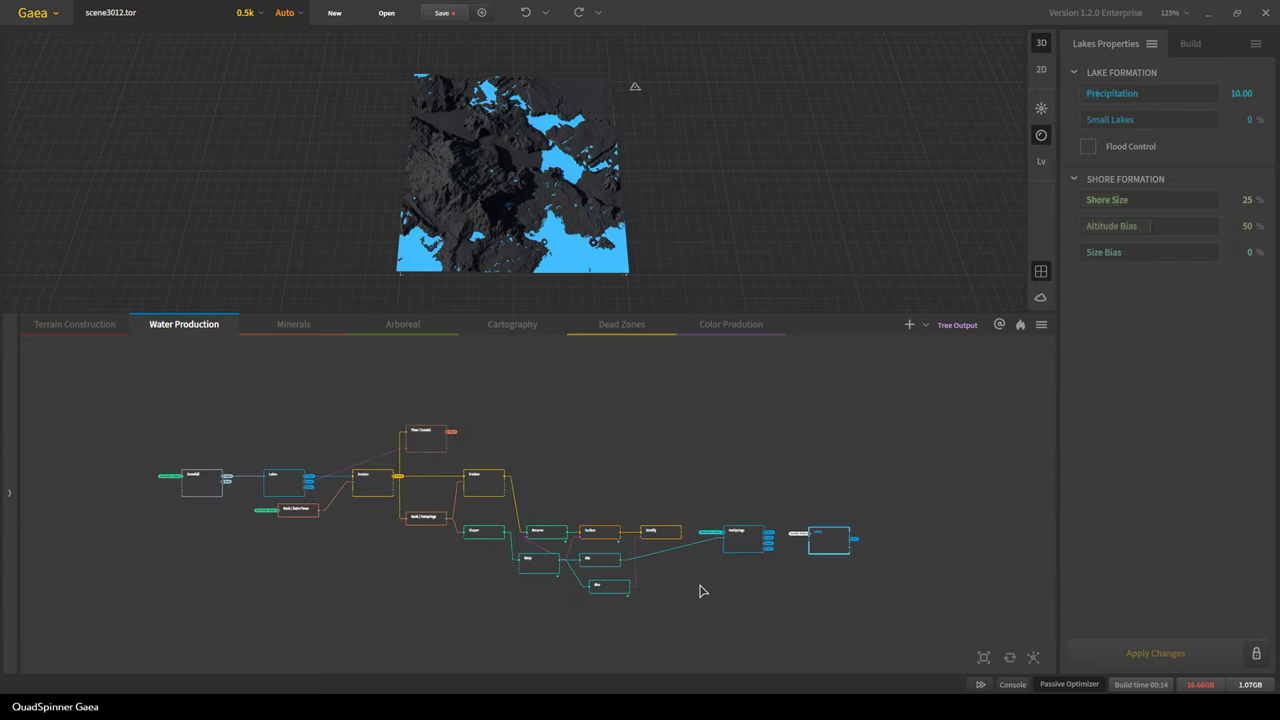
pyautogui.click(85, 322)
pyautogui.scroll(-3, 511, 546)
pyautogui.moveTo(498, 568); pyautogui.dragTo(600, 523, button='middle')
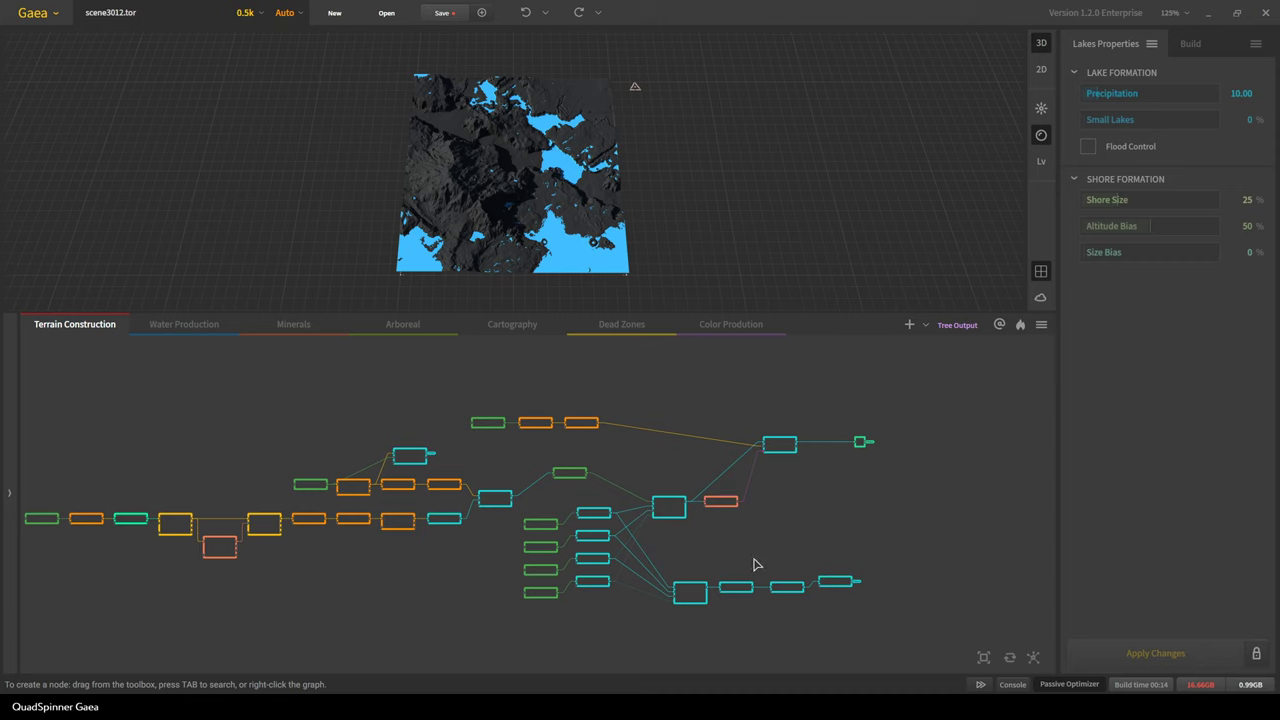
pyautogui.scroll(2, 756, 566)
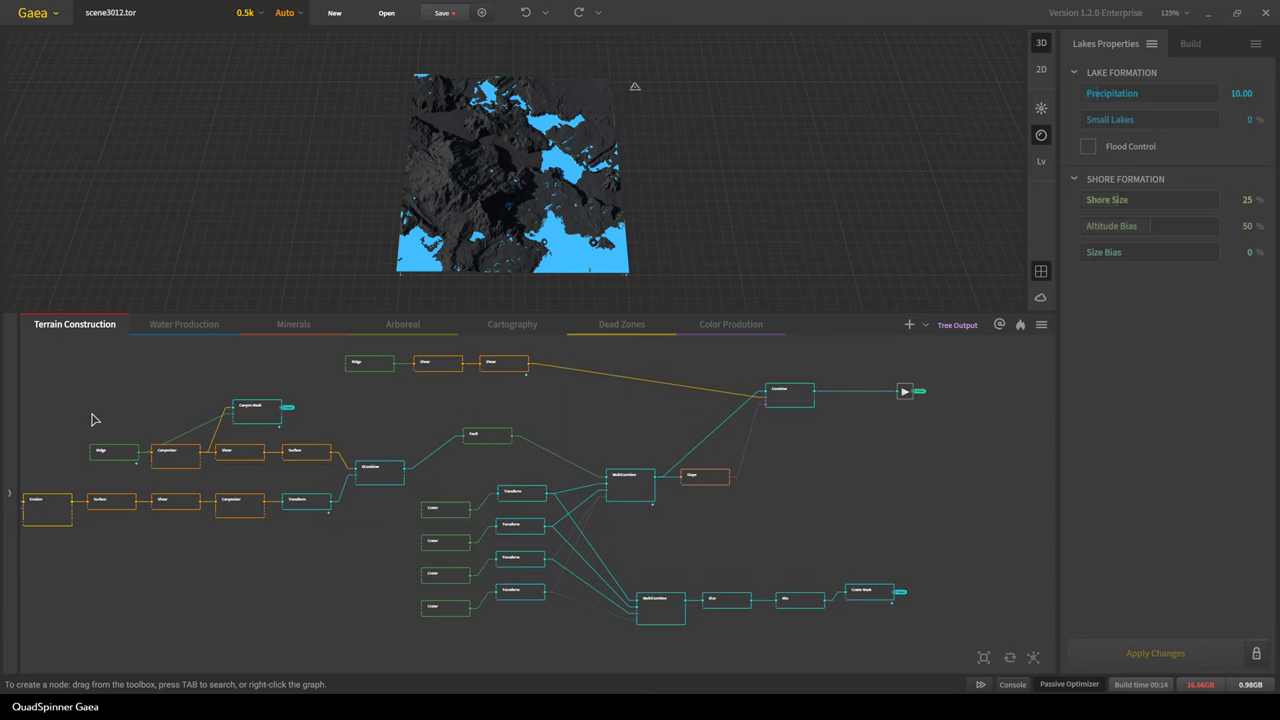
pyautogui.scroll(3, 240, 406)
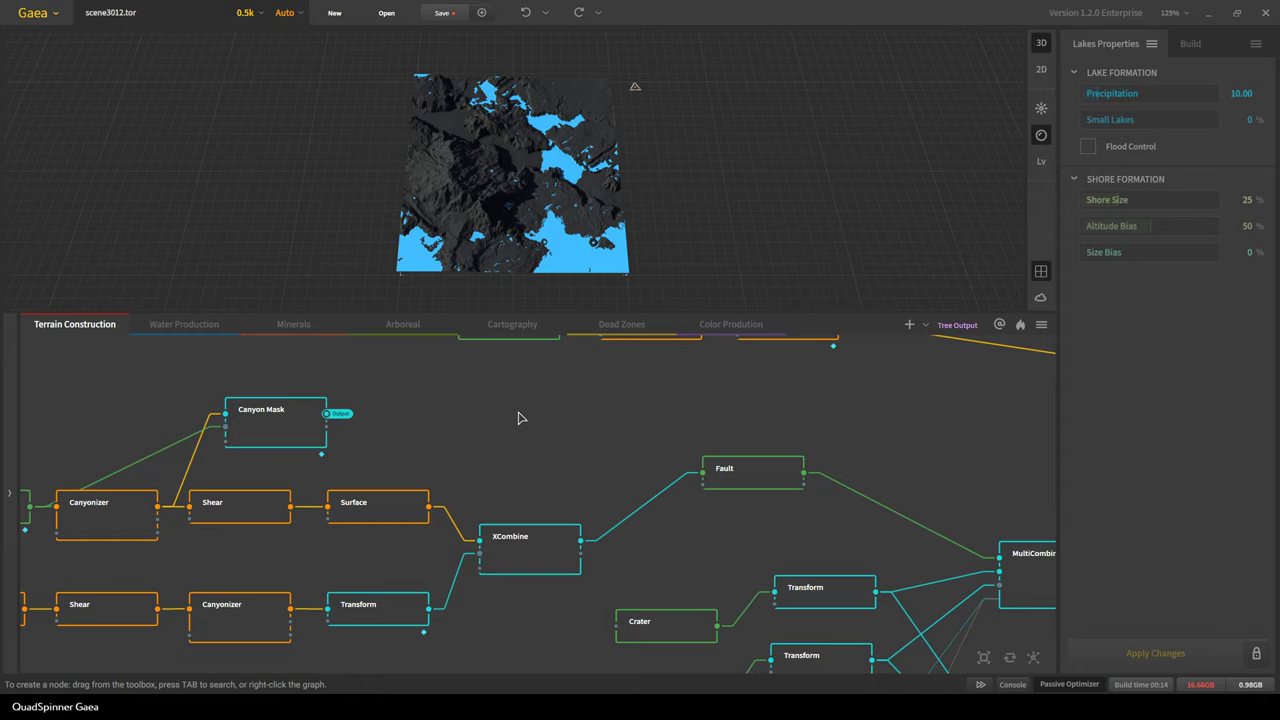
# Return to the Water Production graph and navigate from HotSprings to its connected All Water node
pyautogui.click(208, 331)
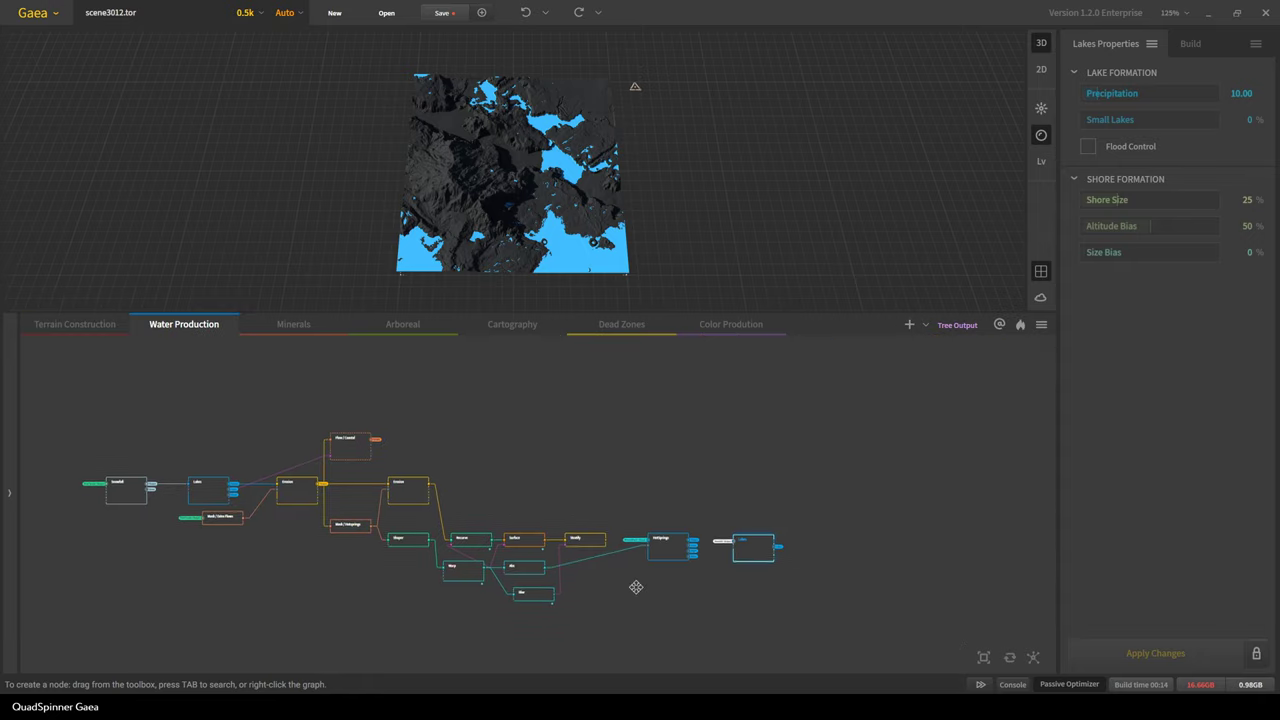
pyautogui.scroll(3, 635, 587)
pyautogui.scroll(1, 510, 541)
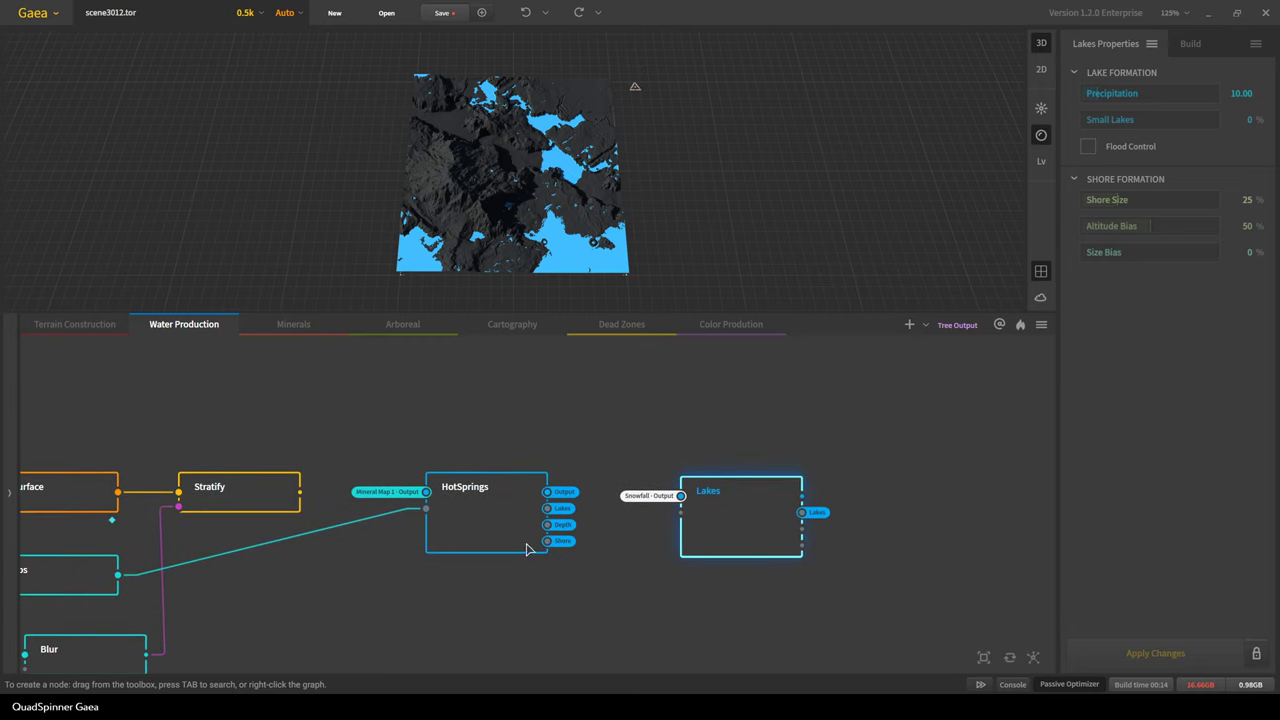
pyautogui.click(511, 514)
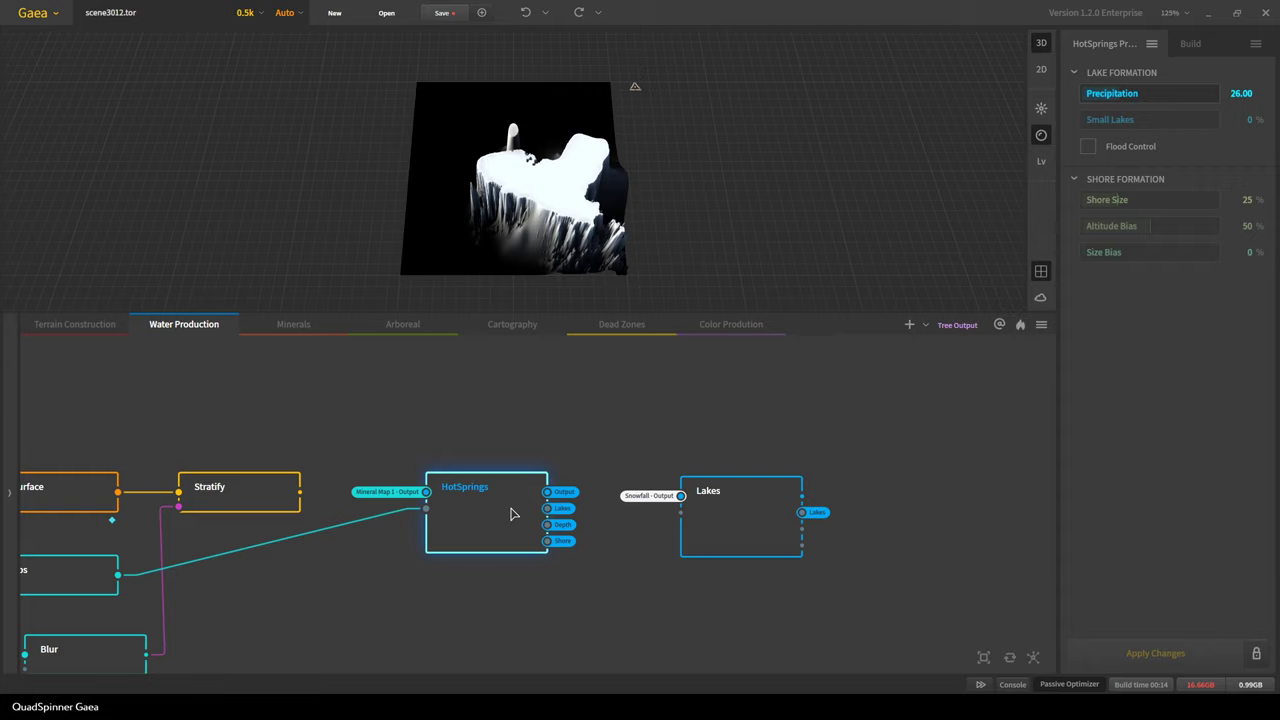
pyautogui.rightClick(510, 514)
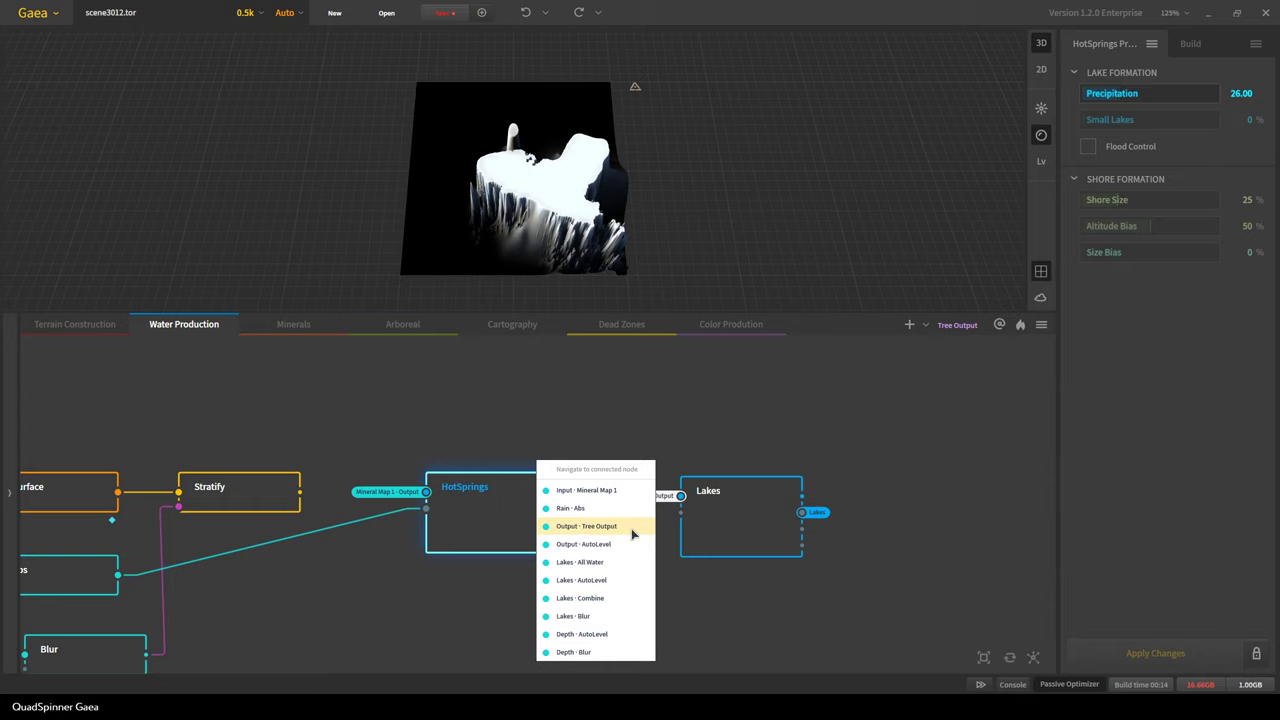
pyautogui.click(590, 562)
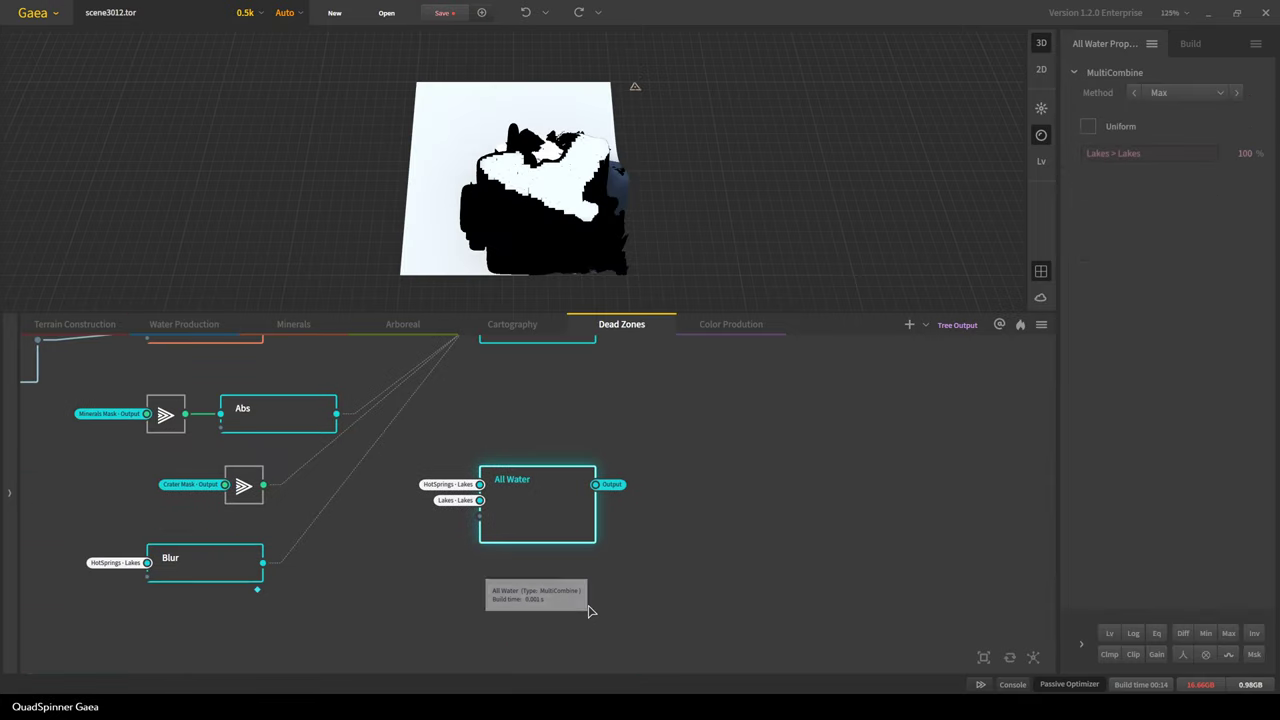
# Follow the connections from All Water to its Layer1 Lakes node and on to that node's Erosion output
pyautogui.rightClick(548, 522)
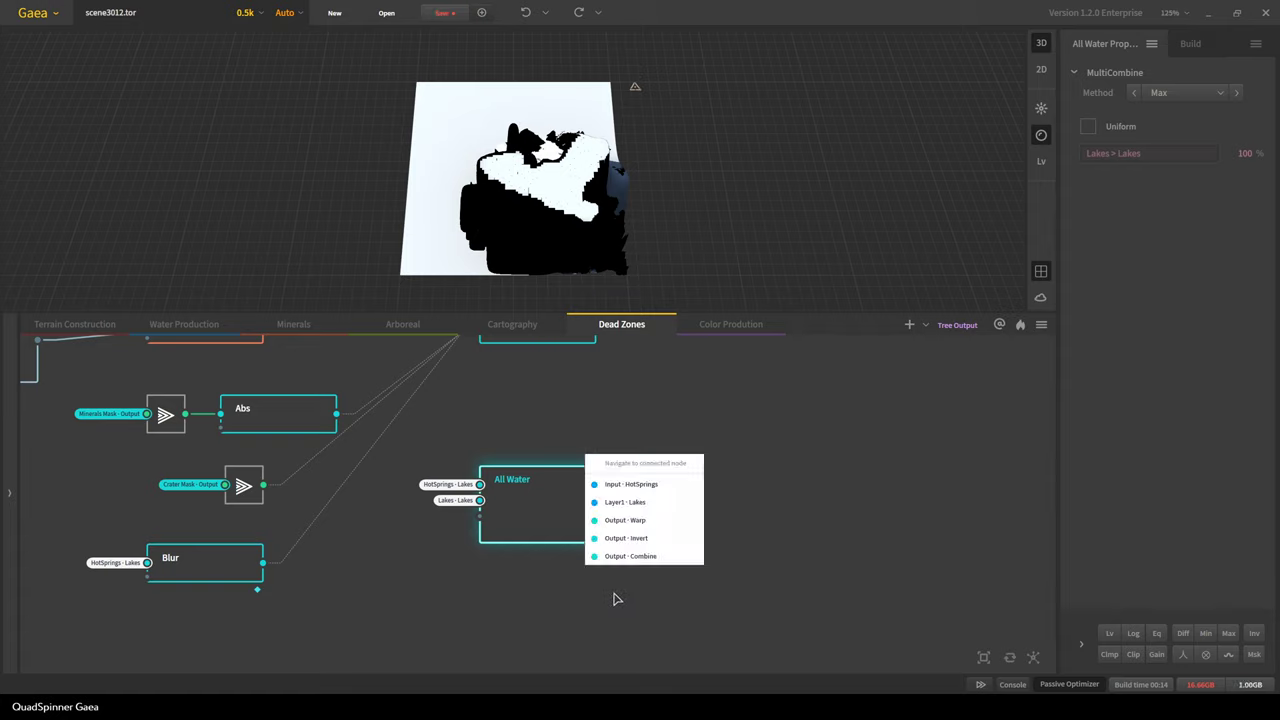
pyautogui.click(640, 502)
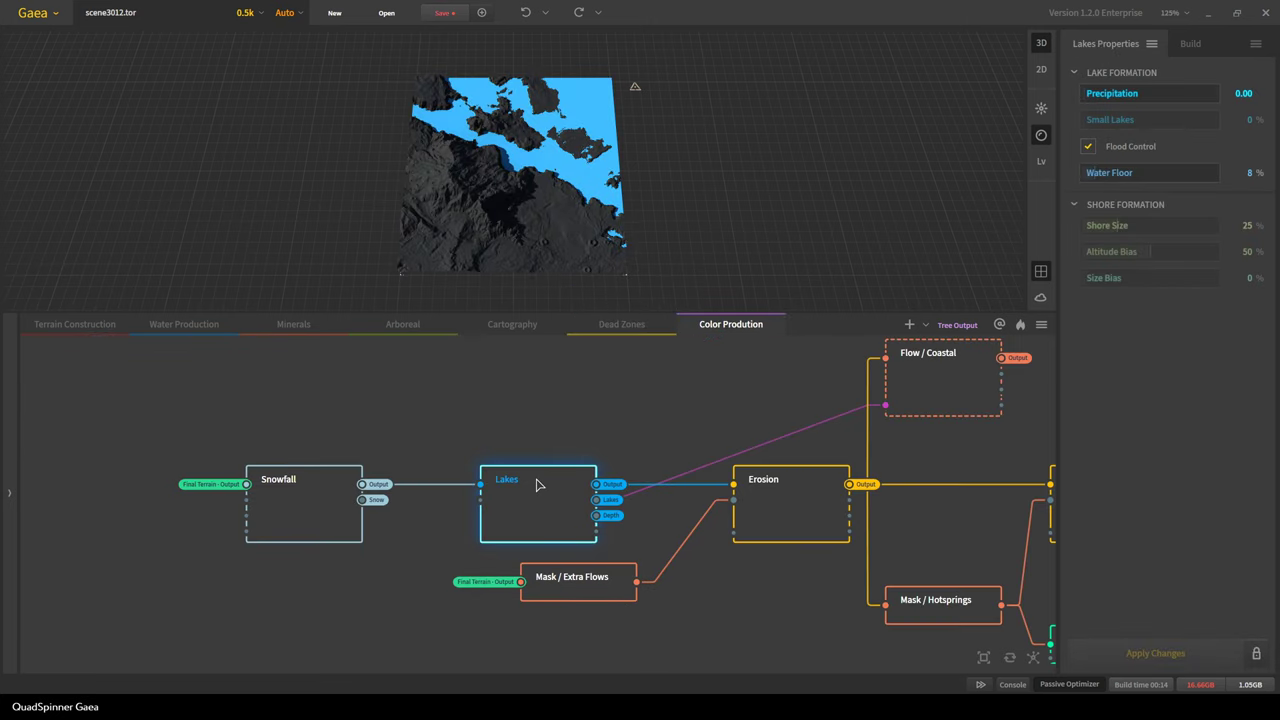
pyautogui.rightClick(536, 485)
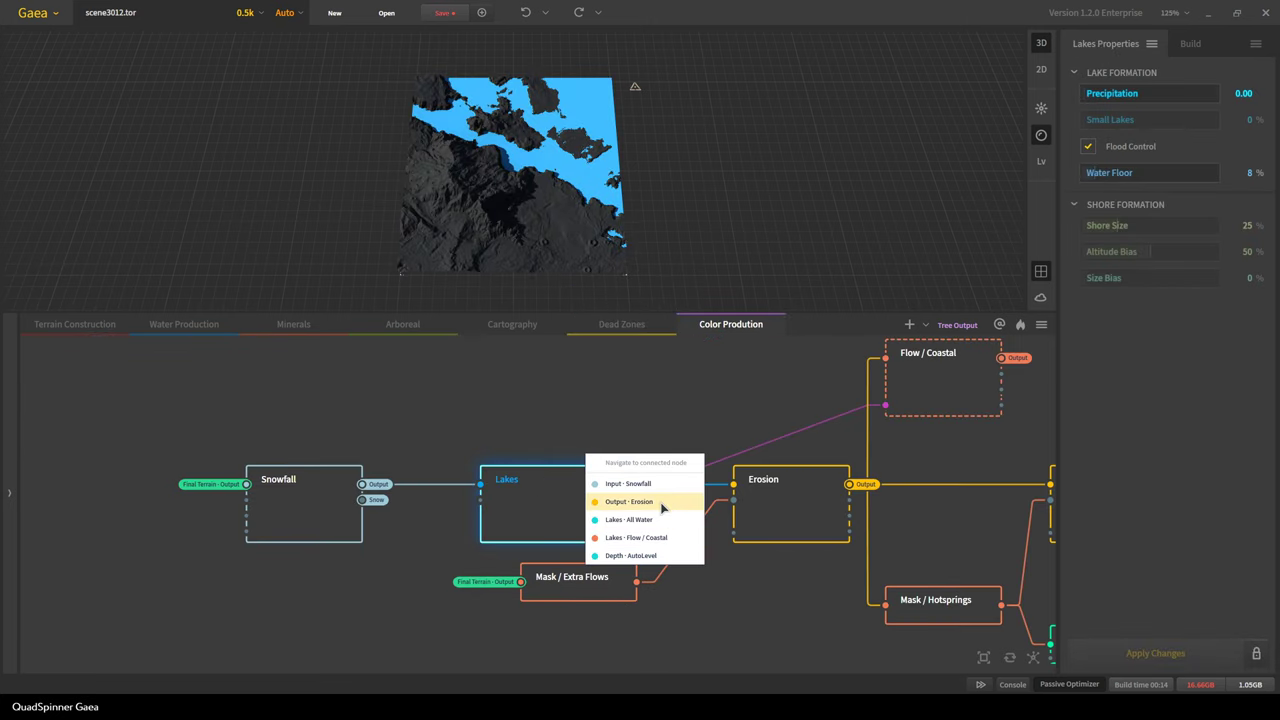
pyautogui.click(661, 506)
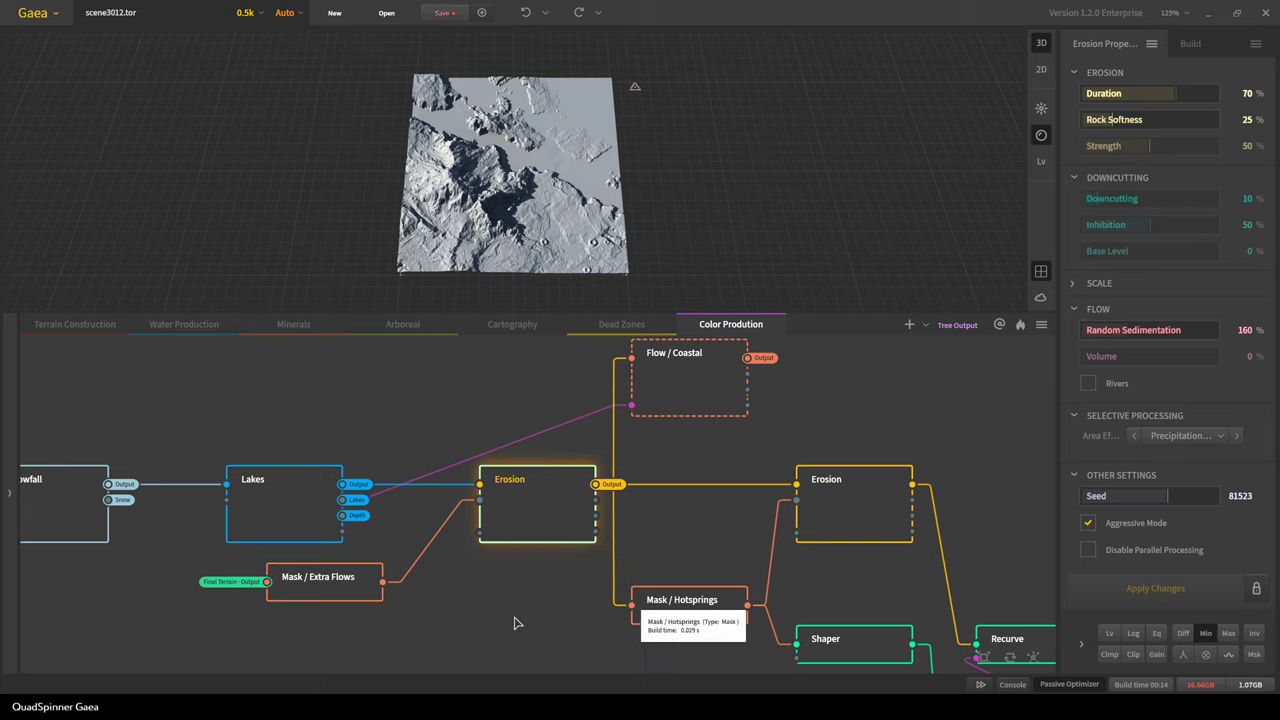